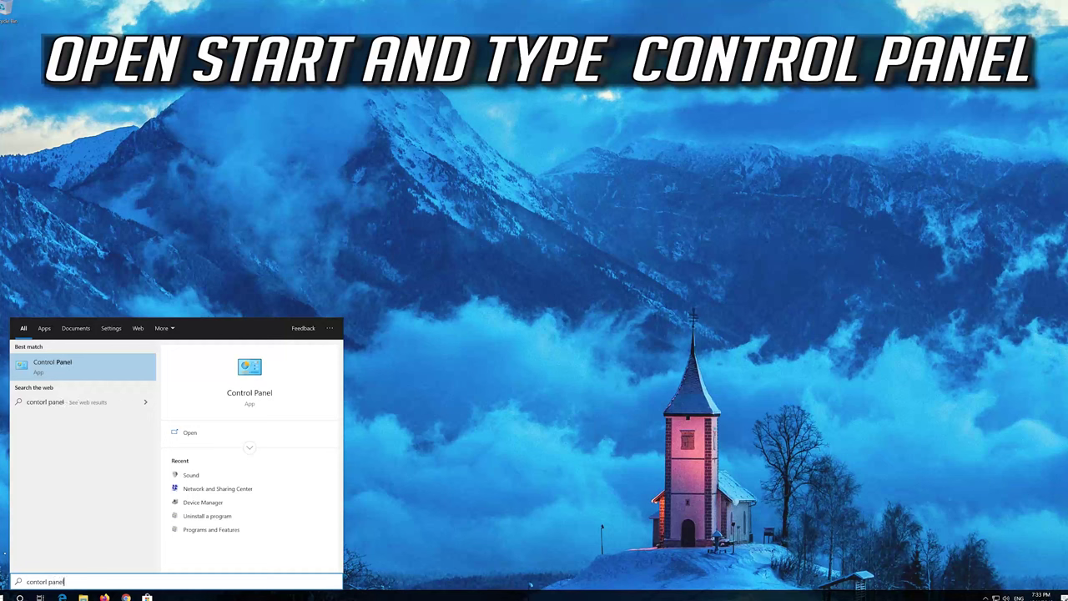
Step: Open Control Panel and go to Hardware and Sound > Sound to list the playback devices
{"action": "left_click", "coordinate": [87, 367]}
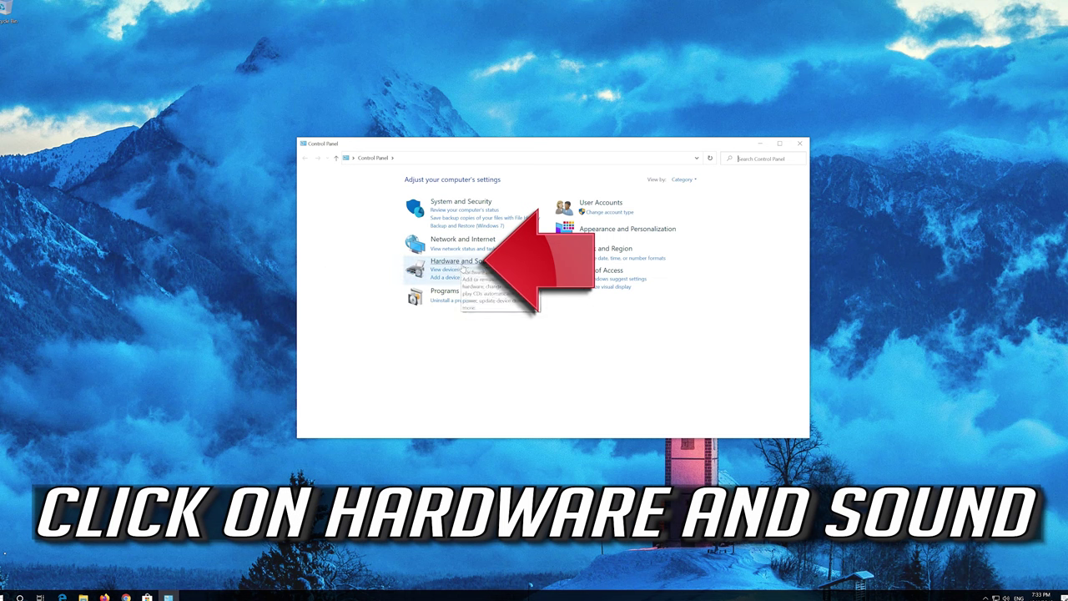
{"action": "left_click", "coordinate": [478, 261]}
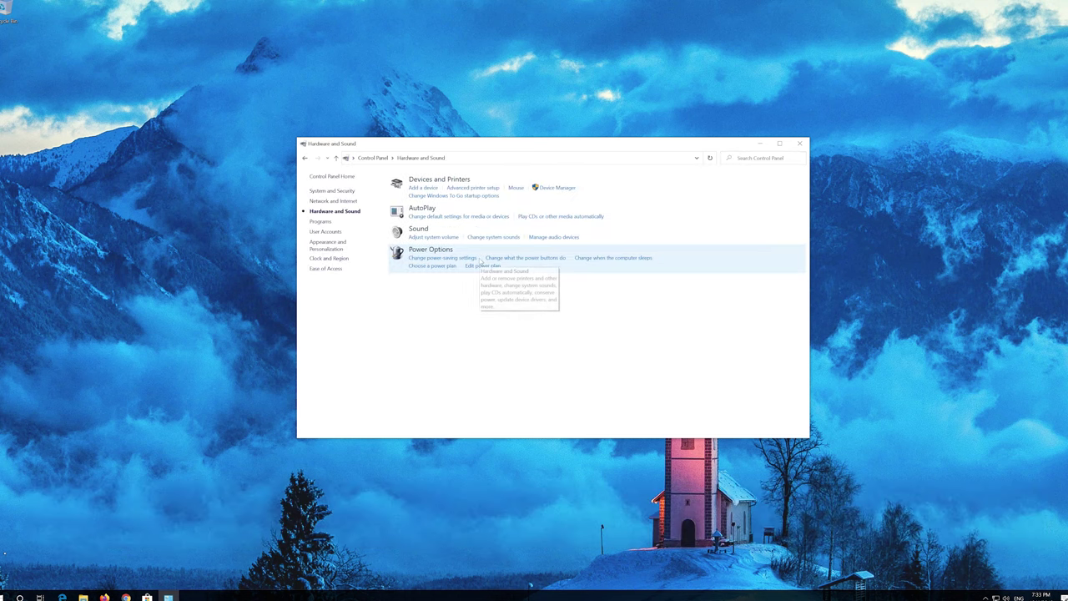
{"action": "left_click", "coordinate": [420, 232]}
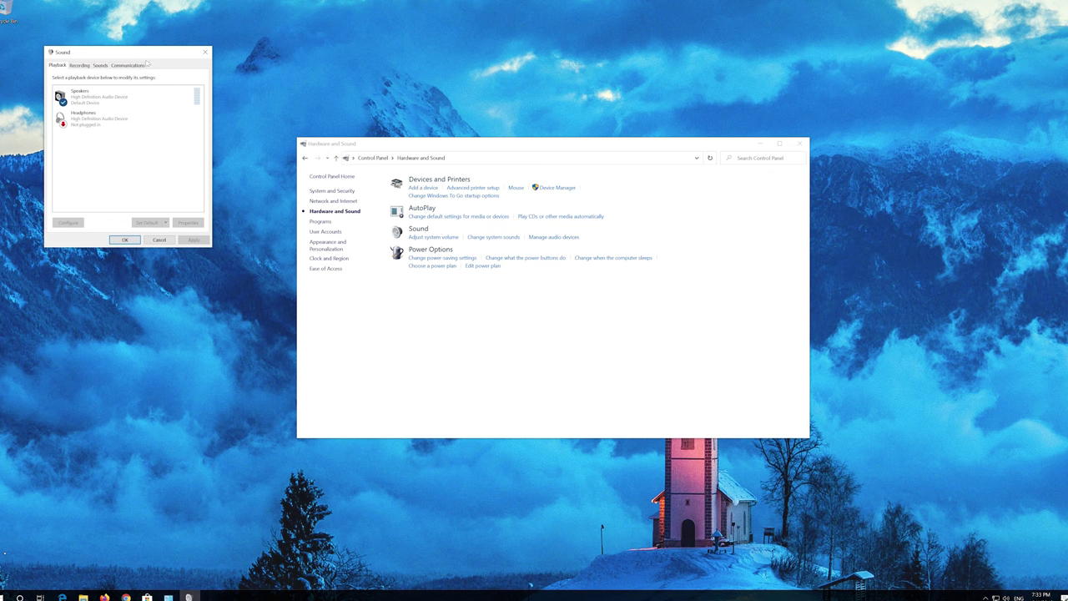
Step: Center the Sound dialog and open the Properties of the Speakers playback device
{"action": "left_click_drag", "start_coordinate": [146, 55], "coordinate": [531, 161]}
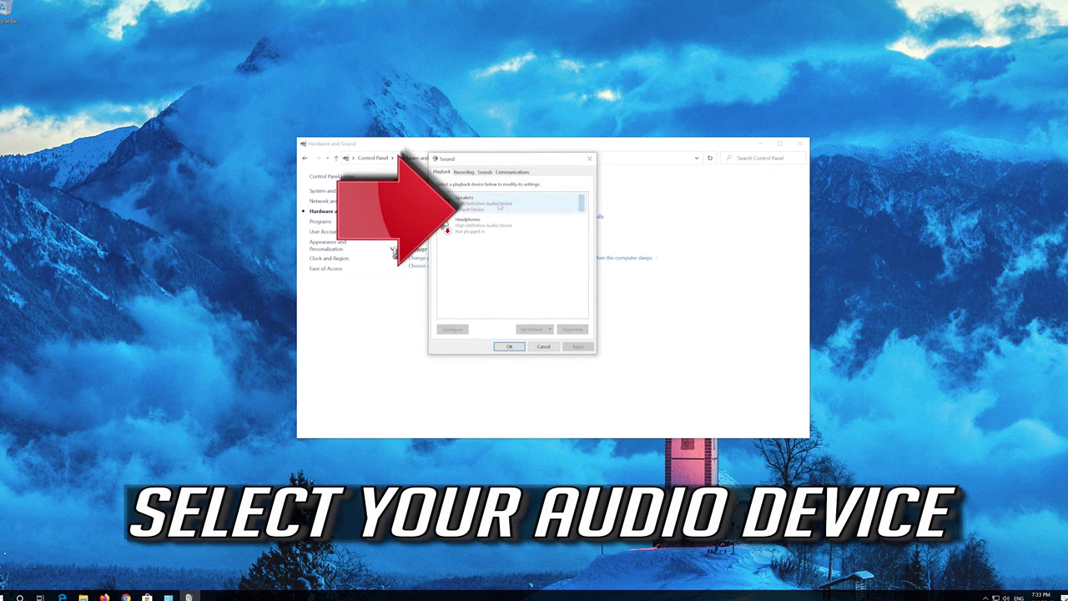
{"action": "left_click", "coordinate": [507, 209]}
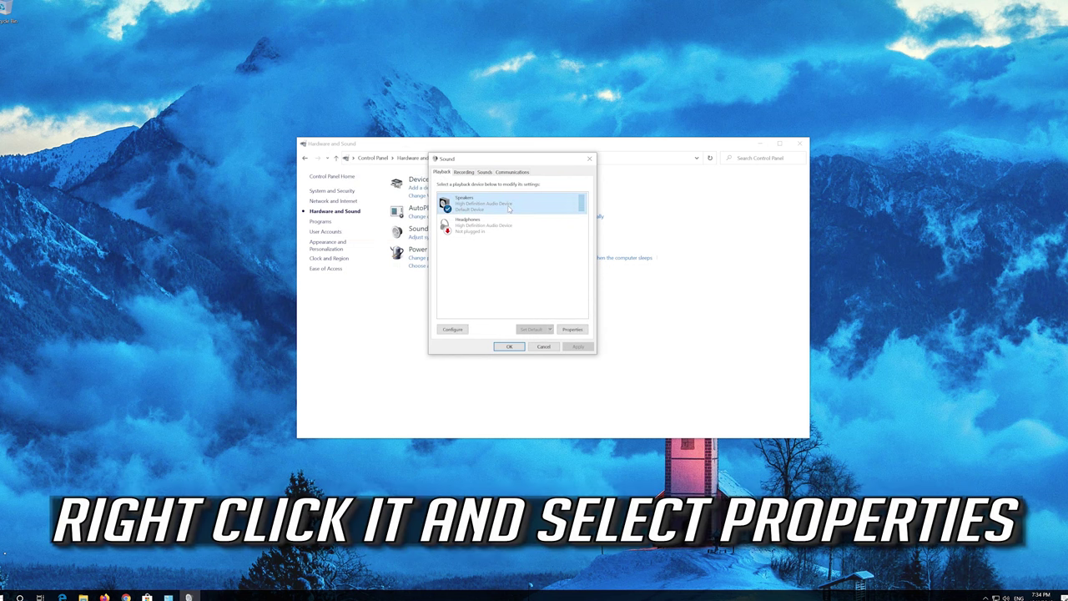
{"action": "right_click", "coordinate": [509, 209]}
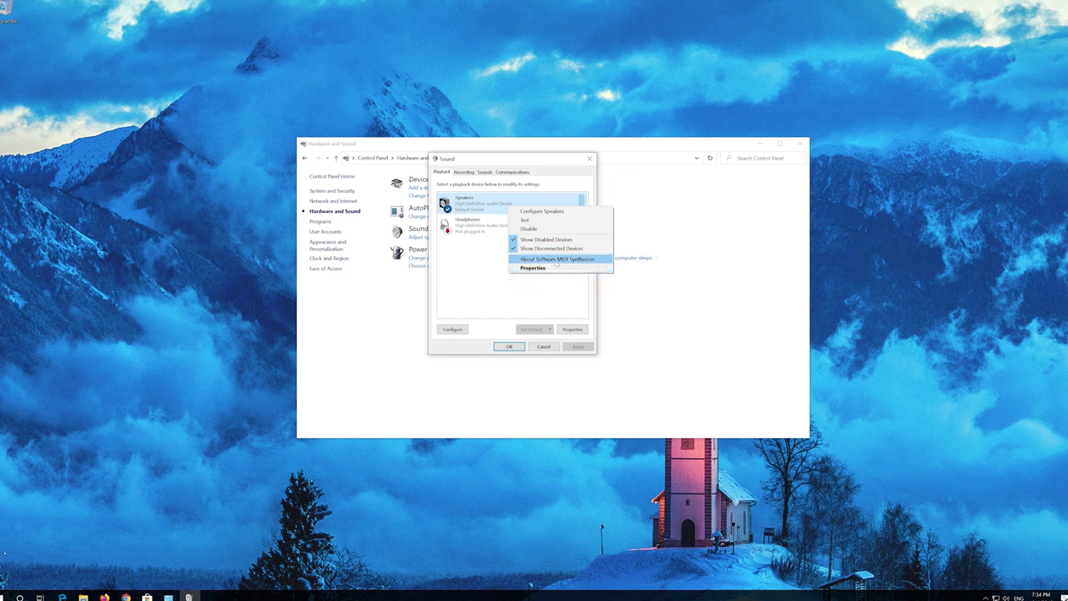
{"action": "left_click", "coordinate": [569, 268]}
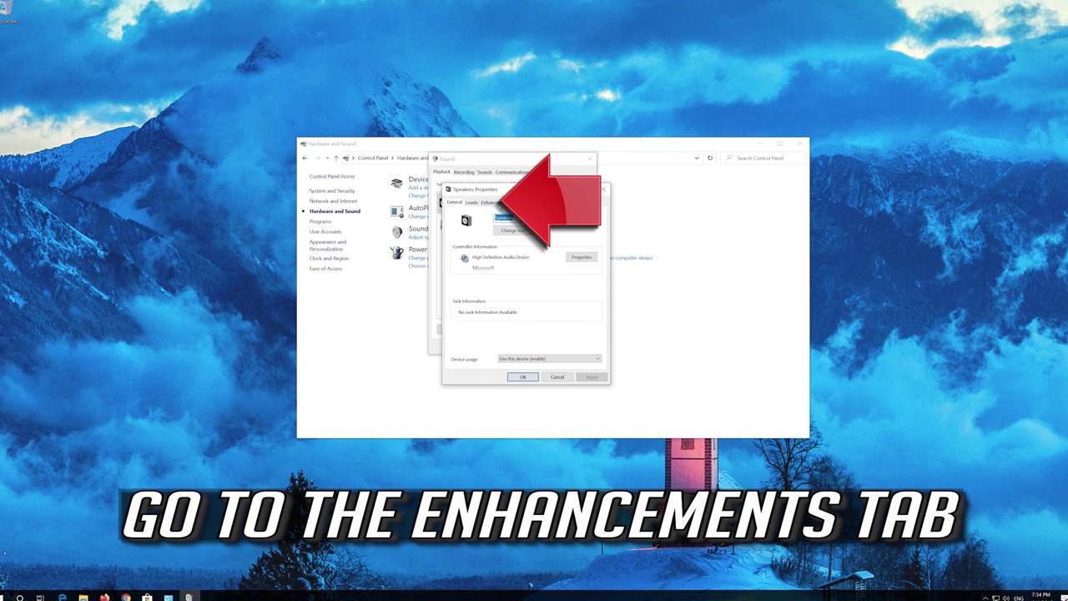
Step: Tick Disable all enhancements on the Speakers' Enhancements tab, then apply and close with OK
{"action": "left_click", "coordinate": [506, 206]}
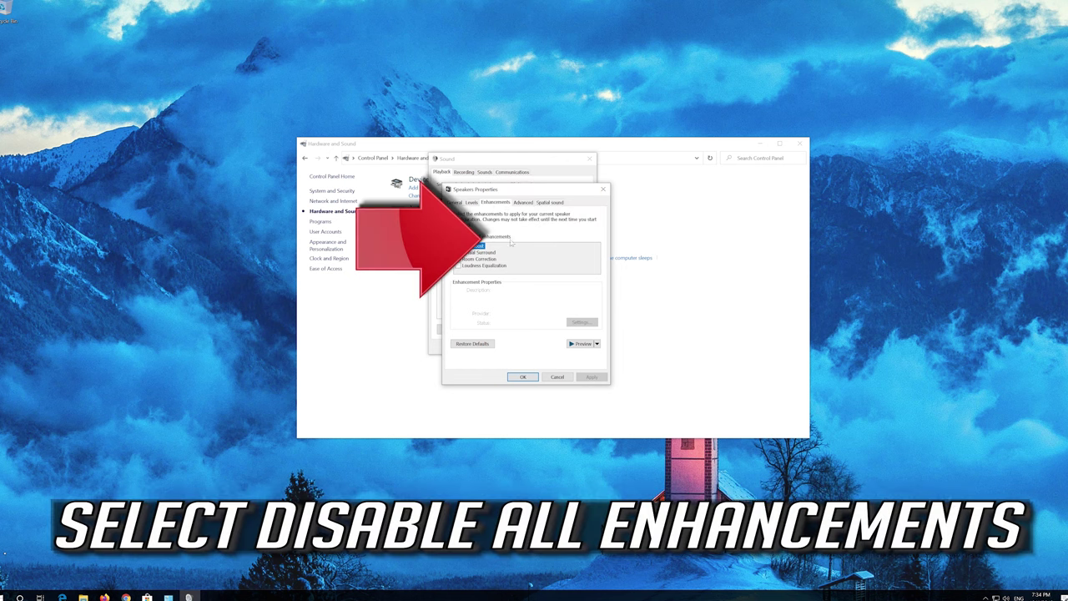
{"action": "left_click", "coordinate": [458, 236]}
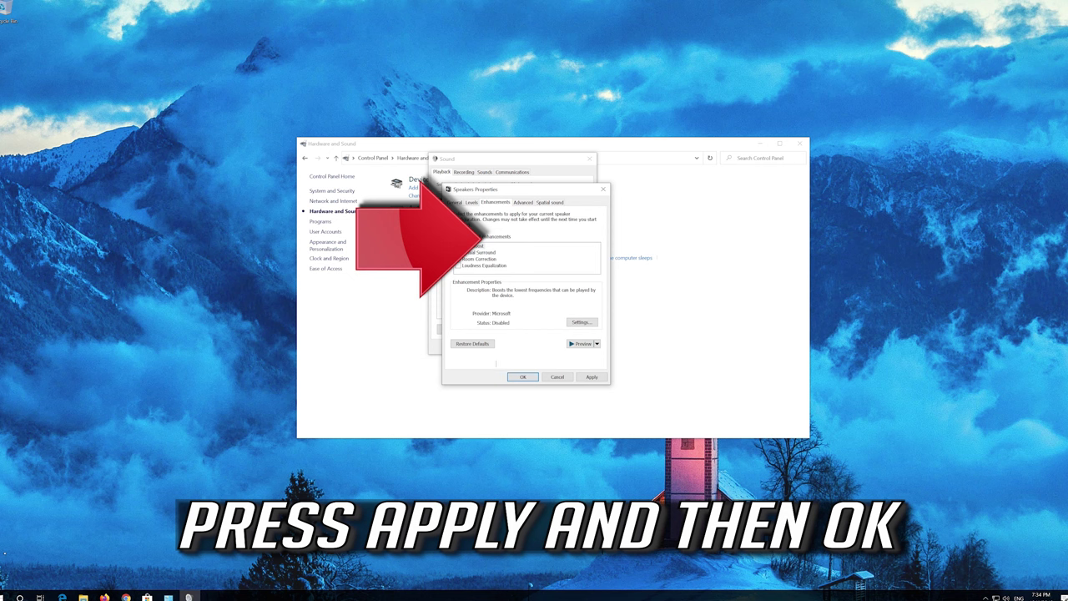
{"action": "left_click", "coordinate": [602, 377]}
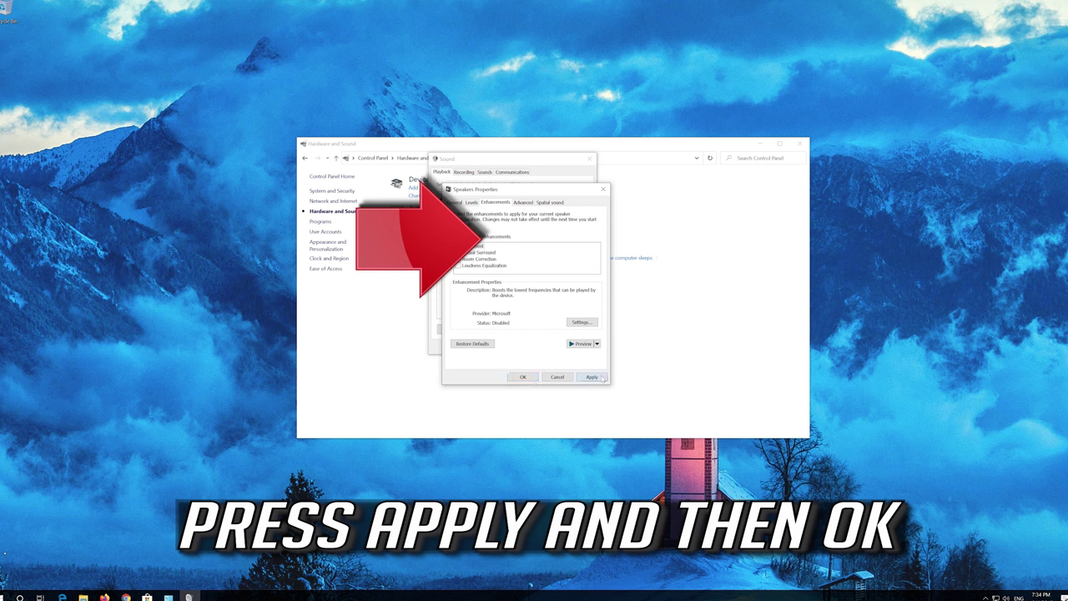
{"action": "left_click", "coordinate": [520, 377]}
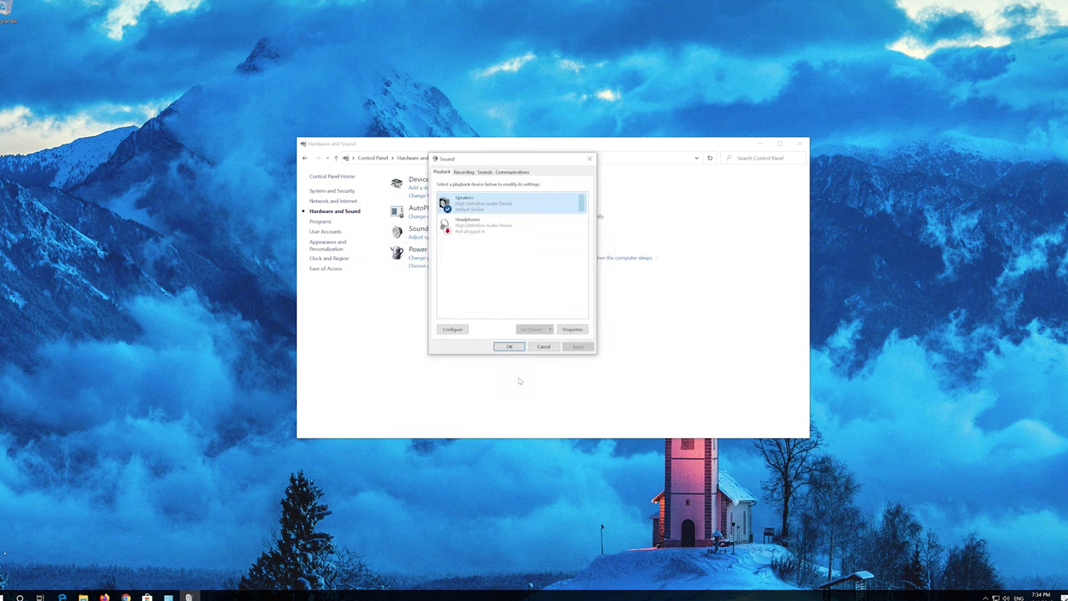
{"action": "left_click", "coordinate": [145, 598]}
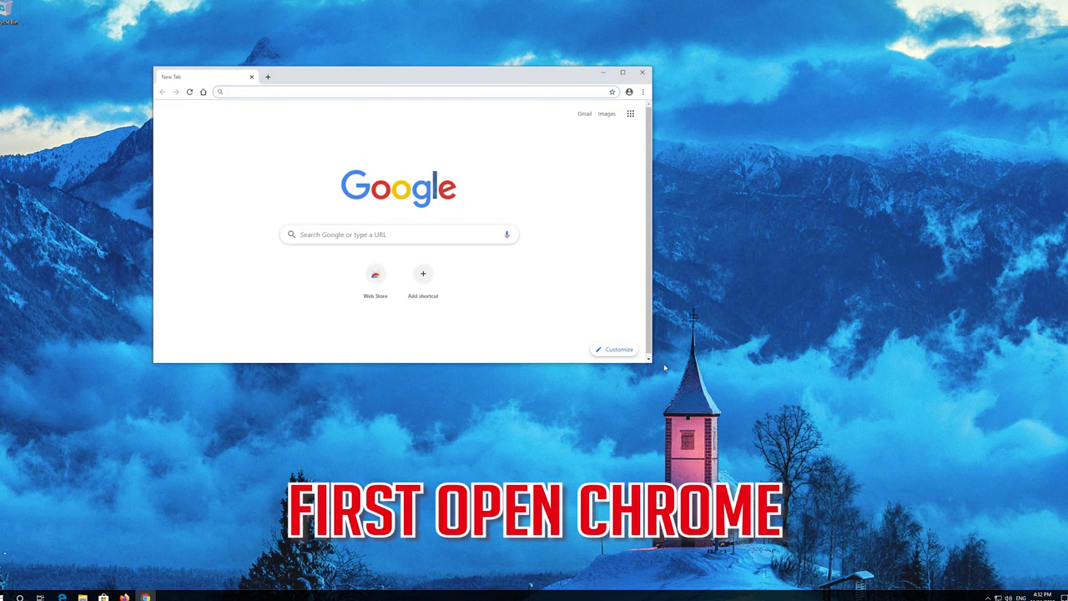
Step: Enlarge and center the Chrome window, then open Settings from the three-dot menu
{"action": "left_click_drag", "start_coordinate": [652, 363], "coordinate": [791, 437]}
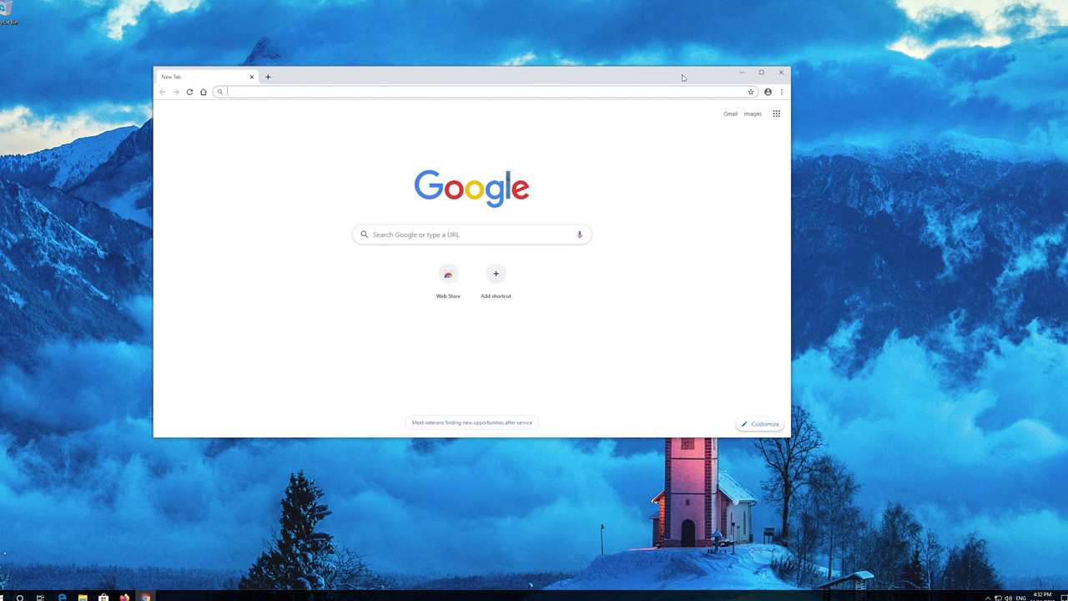
{"action": "left_click_drag", "start_coordinate": [678, 74], "coordinate": [739, 93]}
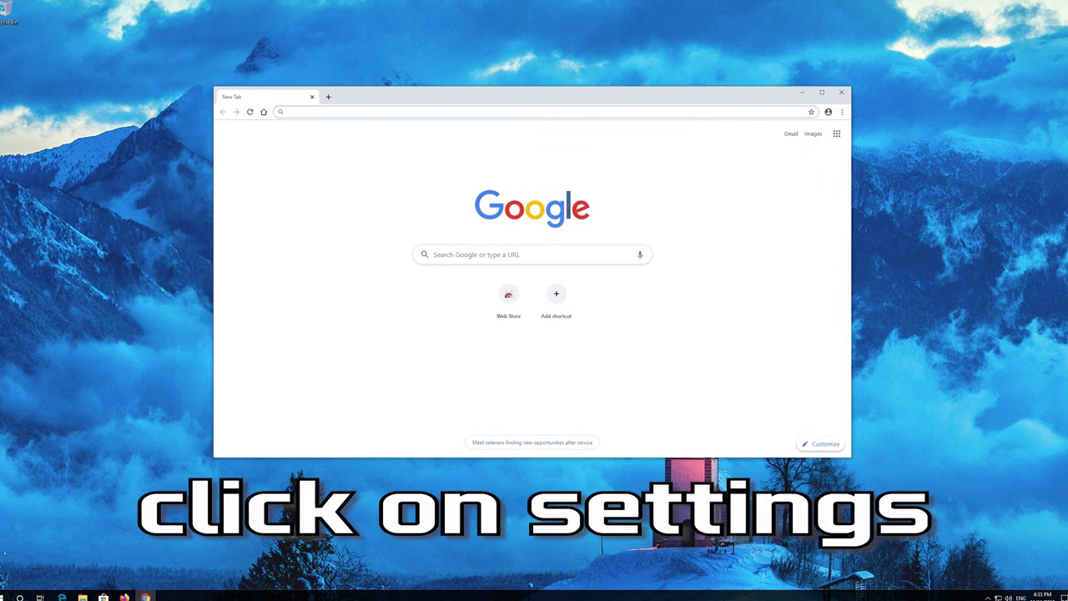
{"action": "left_click", "coordinate": [842, 113]}
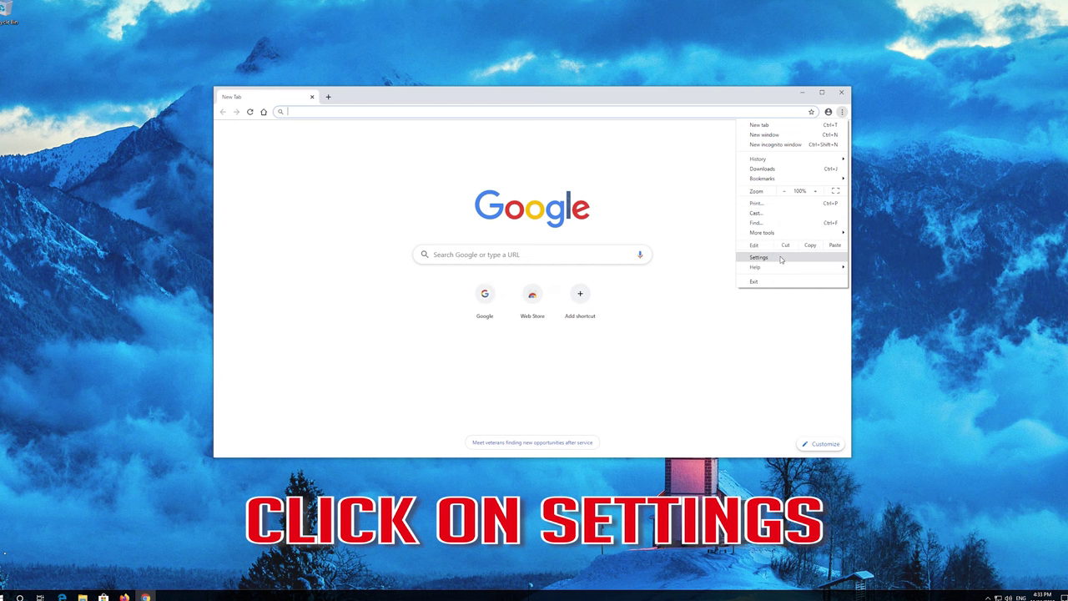
{"action": "left_click", "coordinate": [781, 260]}
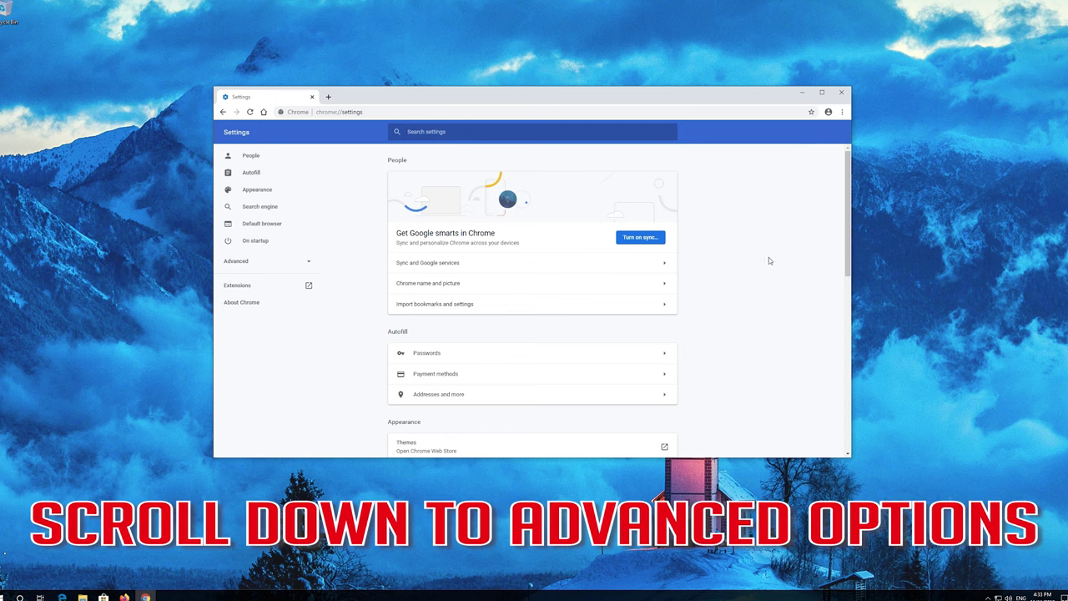
Step: Expand Chrome's Advanced settings and open Site Settings
{"action": "scroll", "coordinate": [770, 260], "scroll_direction": "down", "scroll_amount": 10}
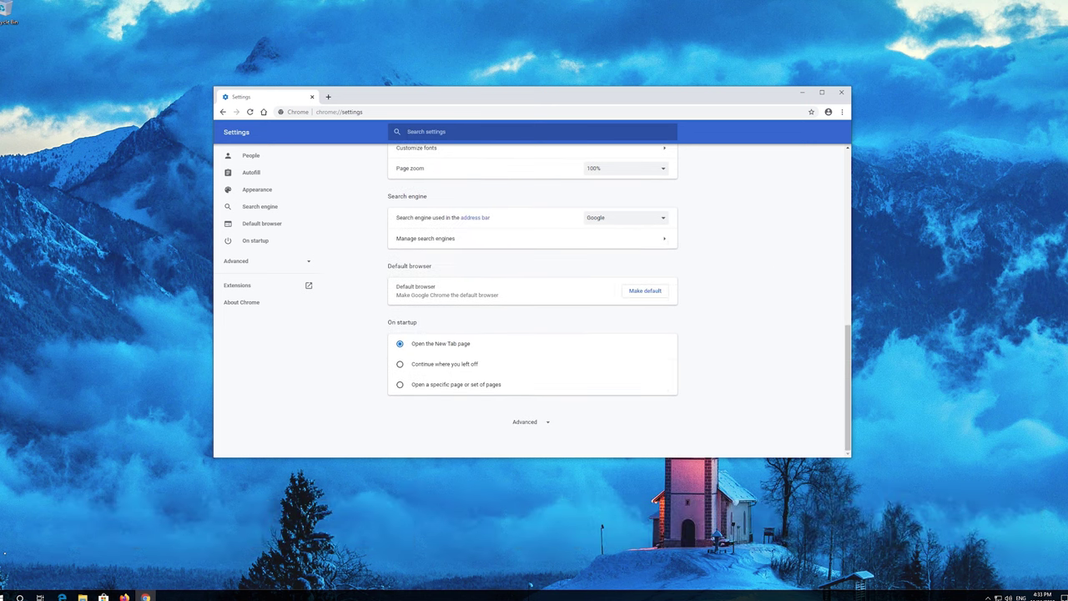
{"action": "left_click", "coordinate": [525, 423]}
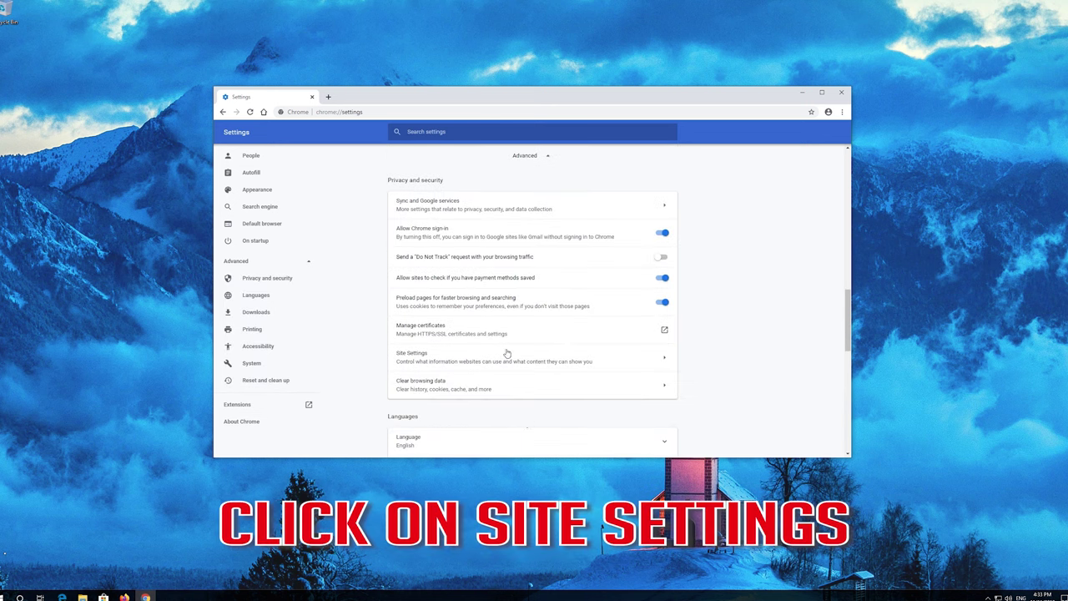
{"action": "left_click", "coordinate": [453, 360]}
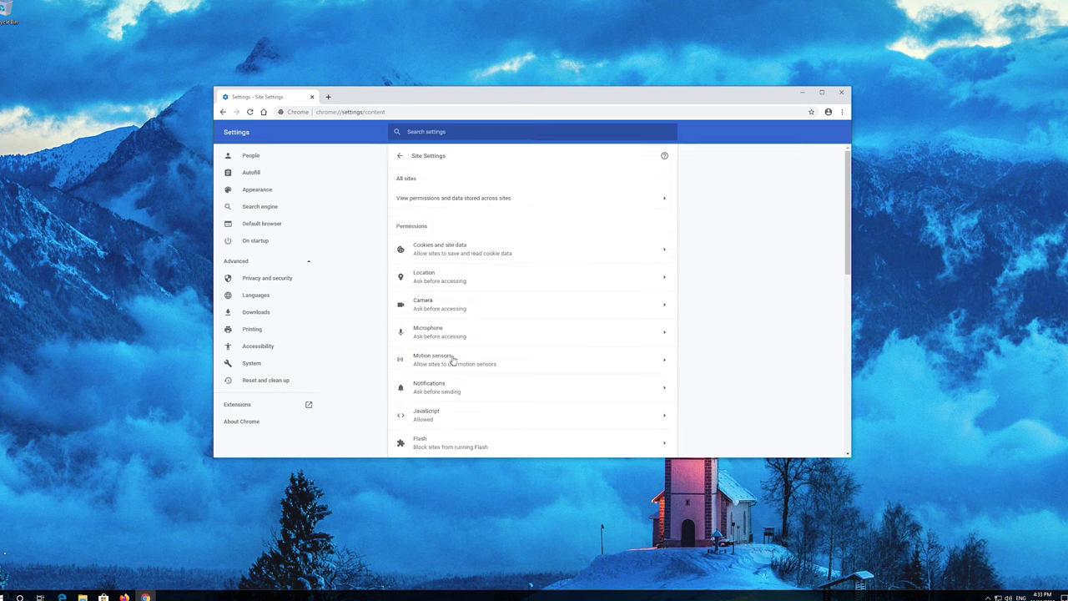
Step: Open the Sound site setting and switch it to 'Allow sites to play sound (recommended)'
{"action": "scroll", "coordinate": [453, 360], "scroll_direction": "down", "scroll_amount": 5}
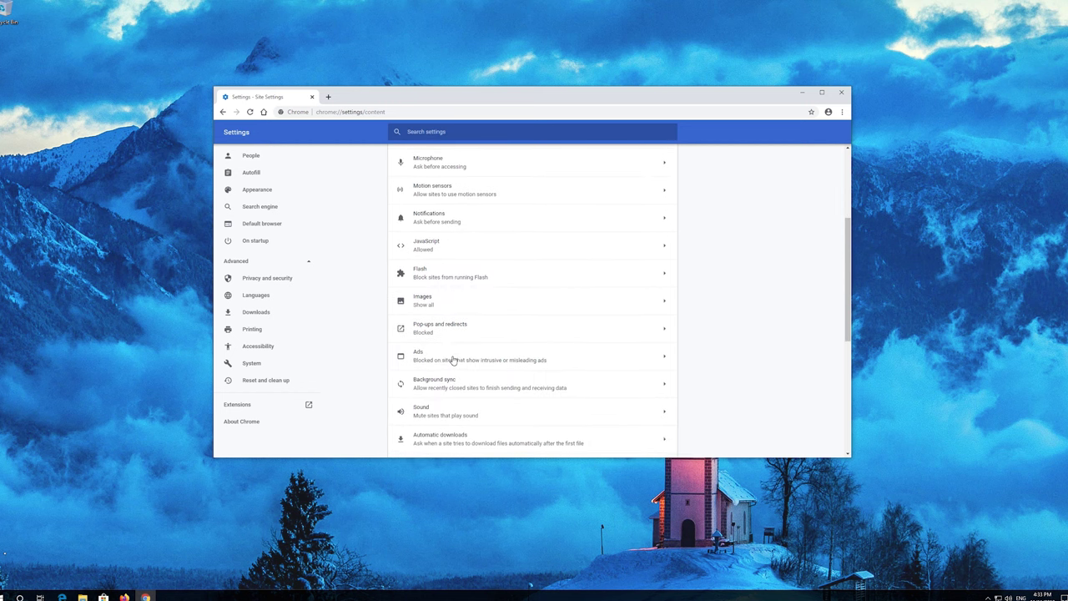
{"action": "scroll", "coordinate": [453, 360], "scroll_direction": "down", "scroll_amount": 1}
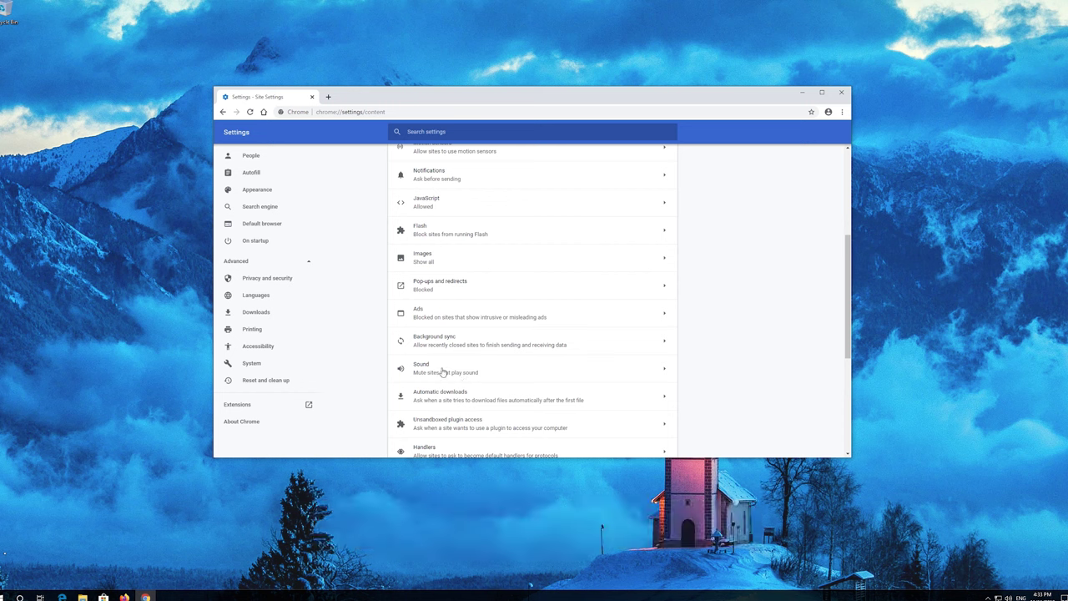
{"action": "left_click", "coordinate": [442, 372]}
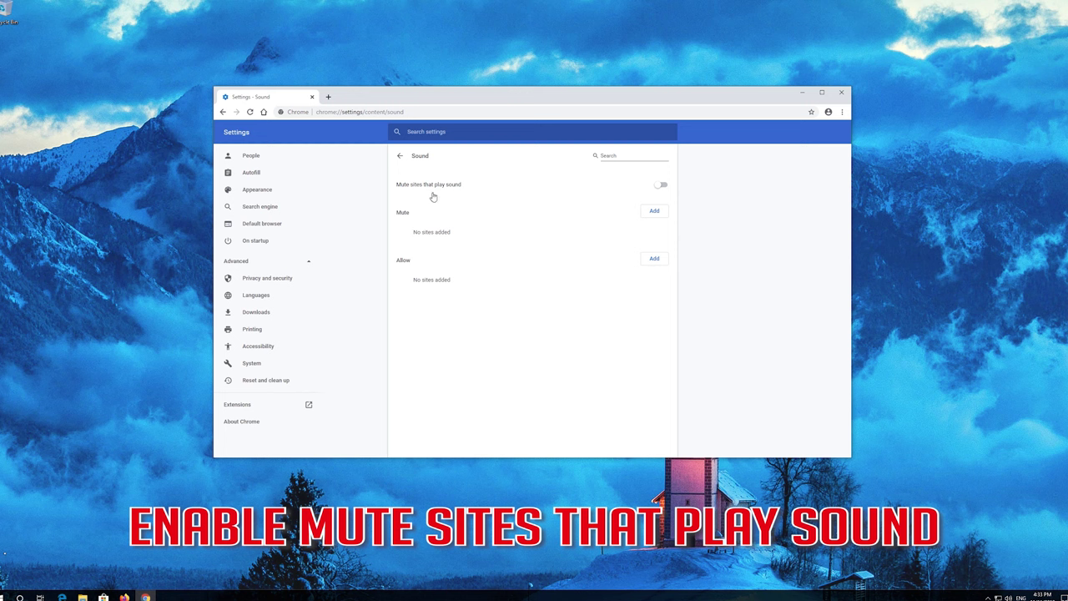
{"action": "left_click", "coordinate": [659, 187]}
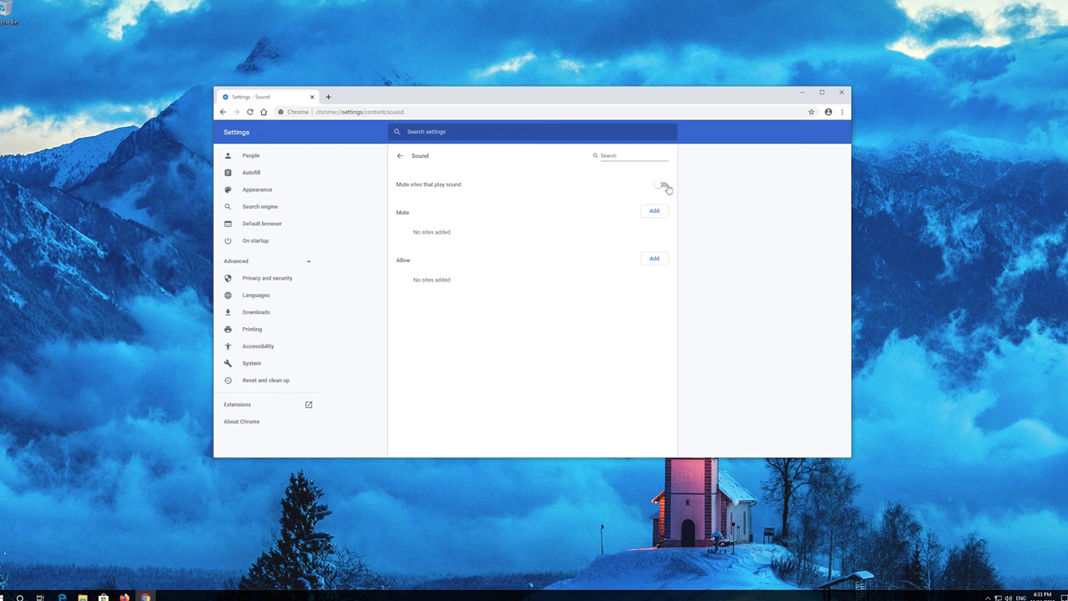
{"action": "left_click", "coordinate": [662, 187]}
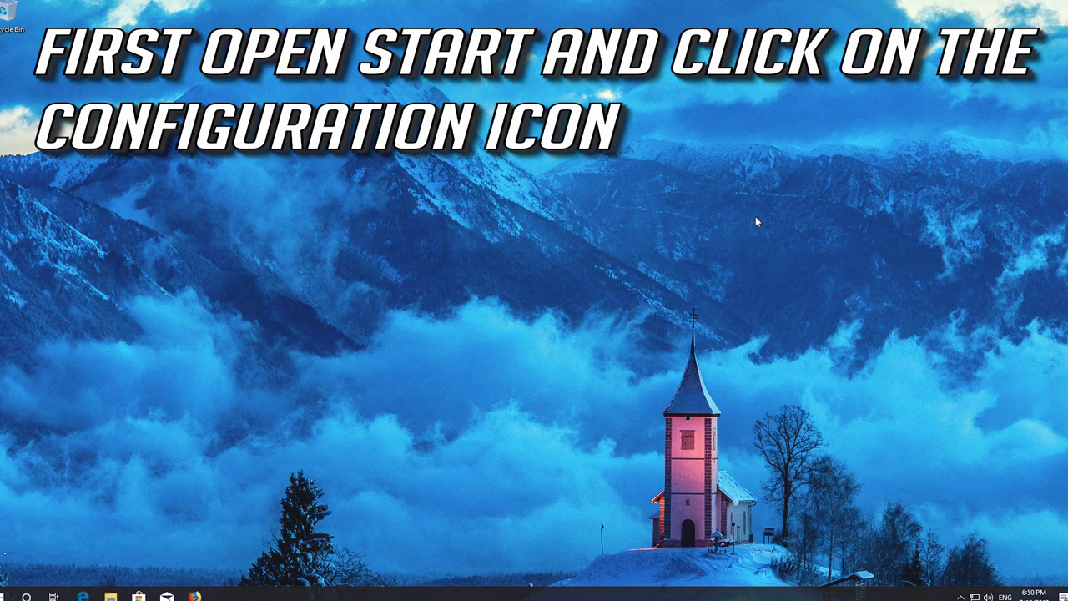
Step: Open Windows Settings from the Start menu's gear icon
{"action": "key", "text": "super"}
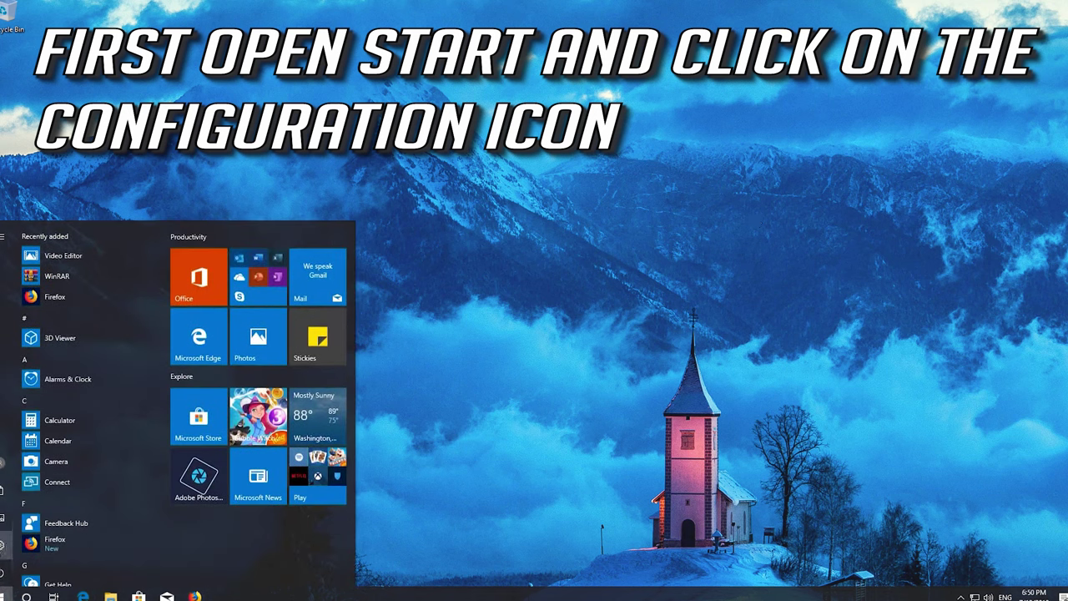
{"action": "left_click", "coordinate": [2, 547]}
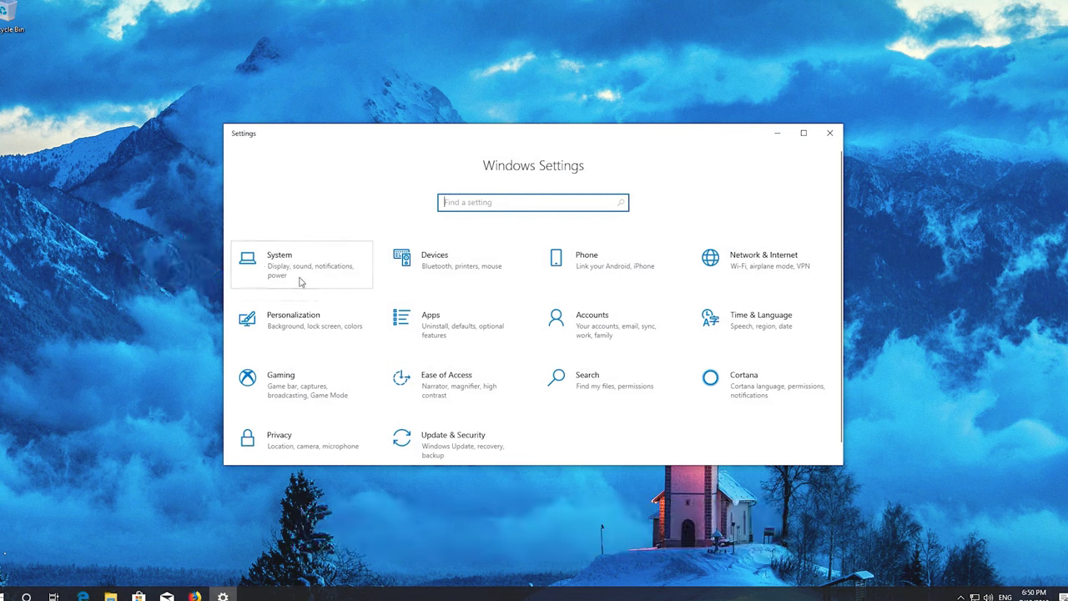
Step: Under System > Sound, keep Speakers as the output device and run the Troubleshoot
{"action": "left_click", "coordinate": [299, 281]}
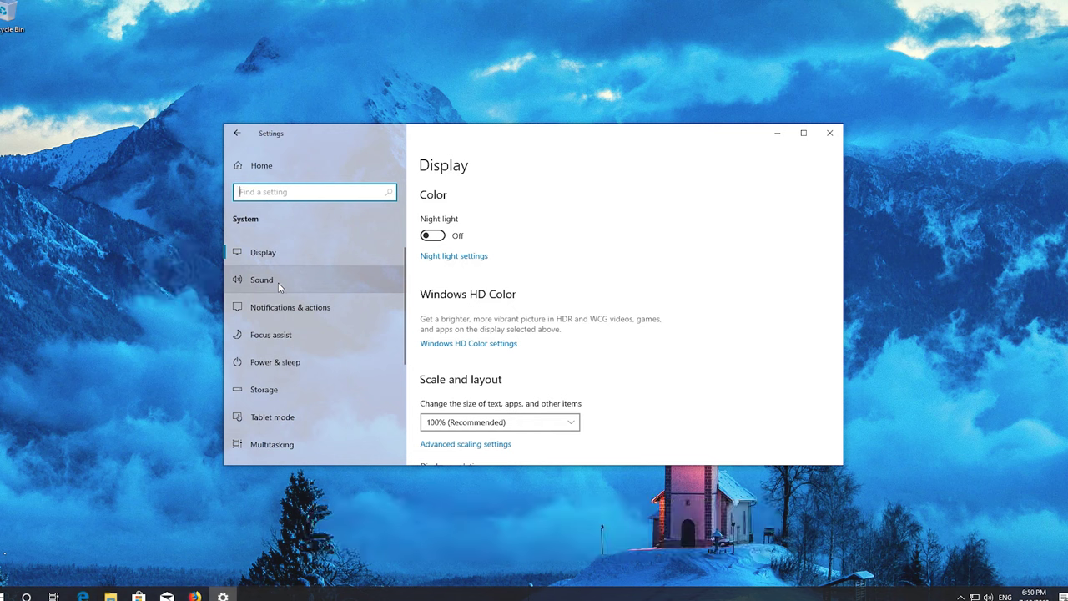
{"action": "left_click", "coordinate": [278, 282]}
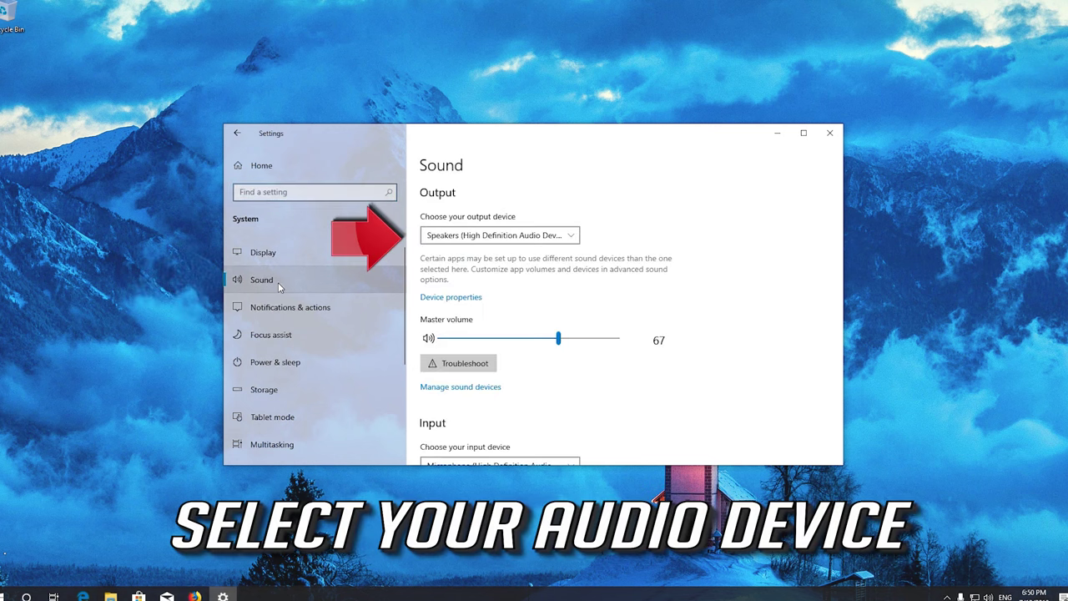
{"action": "left_click", "coordinate": [567, 237]}
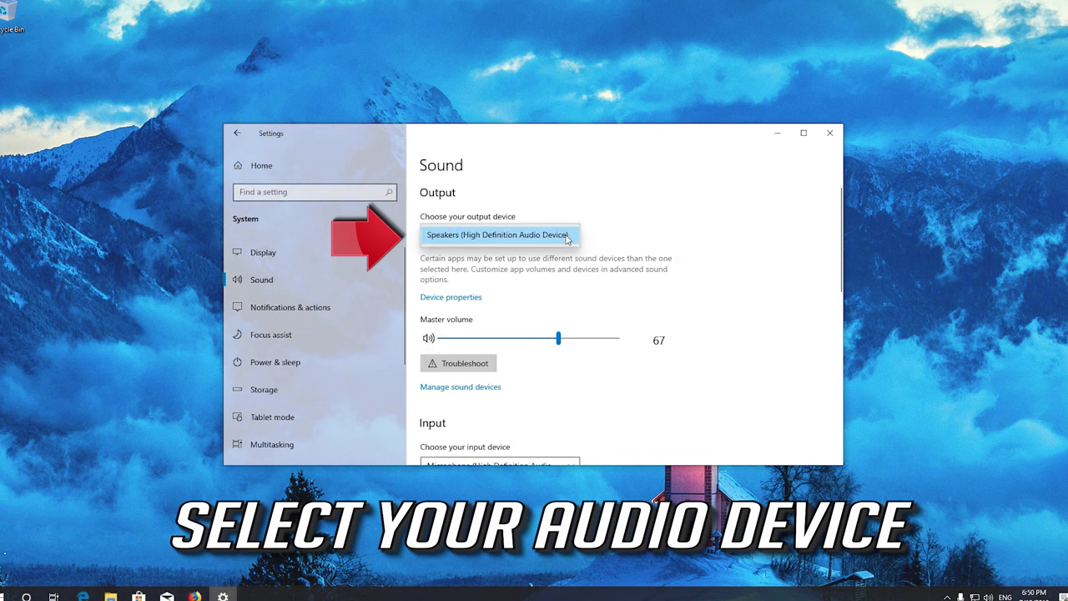
{"action": "left_click", "coordinate": [566, 237]}
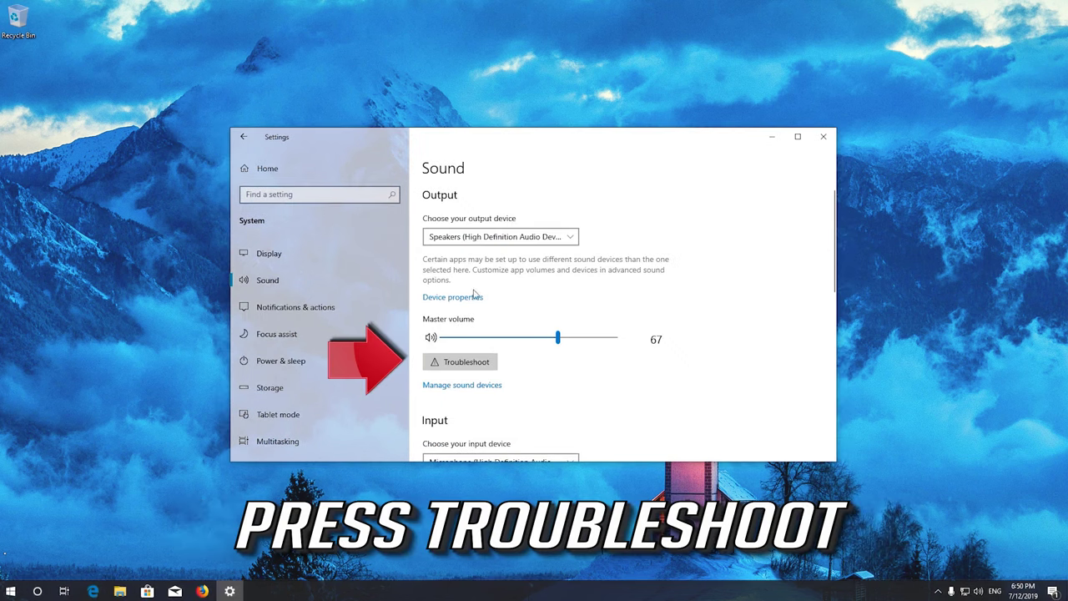
{"action": "left_click", "coordinate": [468, 362]}
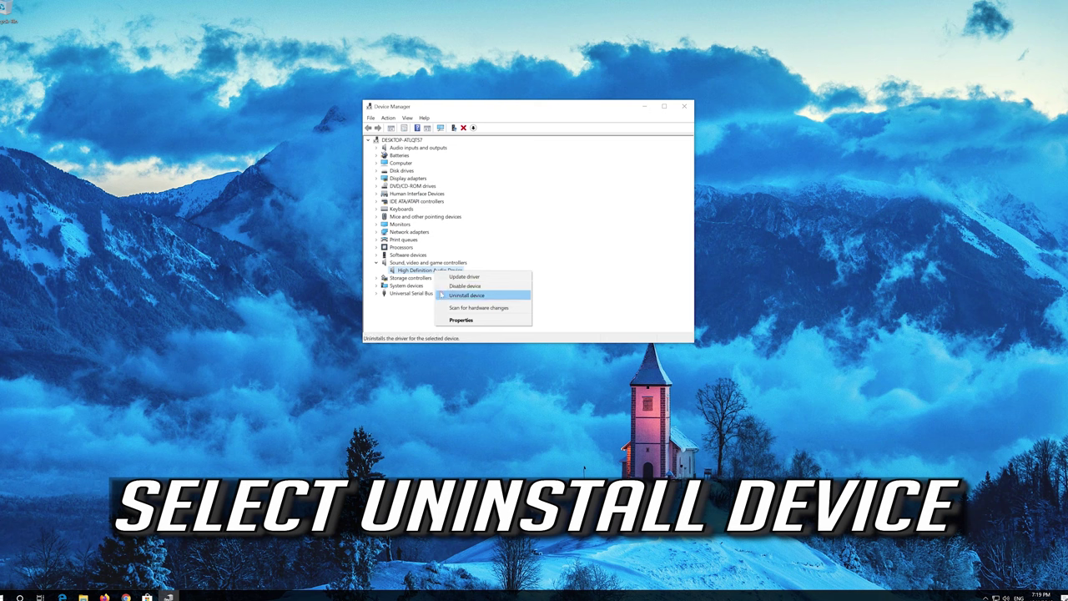
Step: Confirm uninstalling the High Definition Audio Device in Device Manager
{"action": "left_click", "coordinate": [492, 296]}
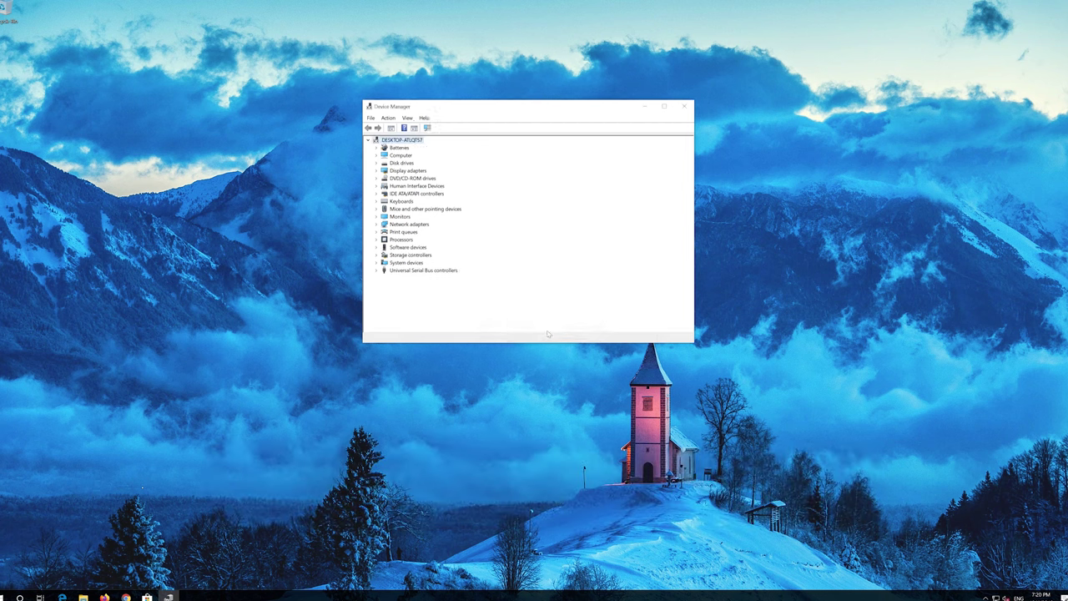
Step: Close Device Manager and open the Start menu to reach the Power options
{"action": "left_click", "coordinate": [684, 109]}
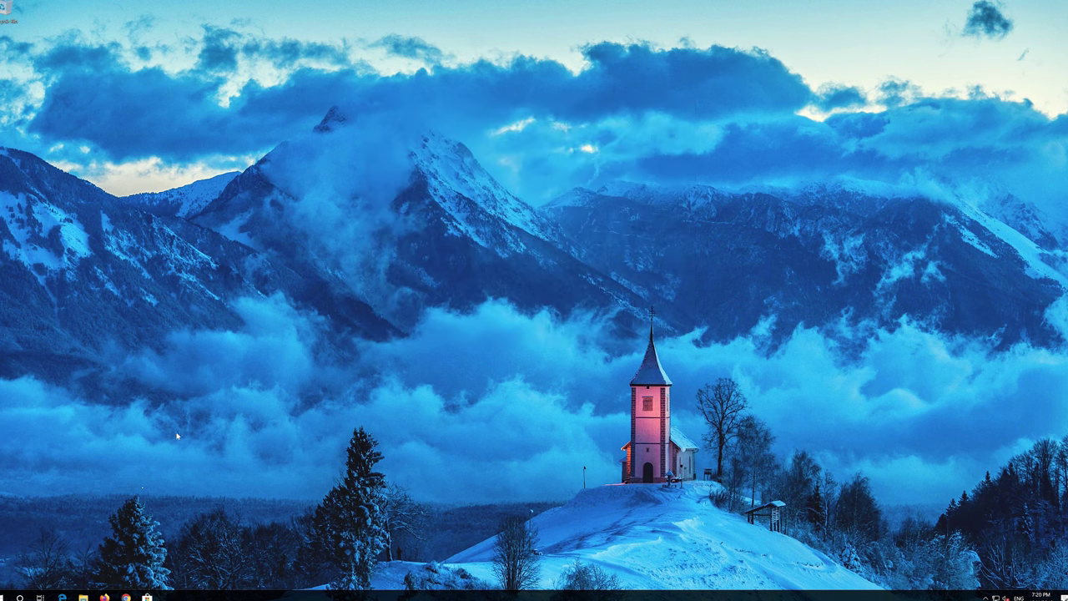
{"action": "left_click", "coordinate": [7, 595]}
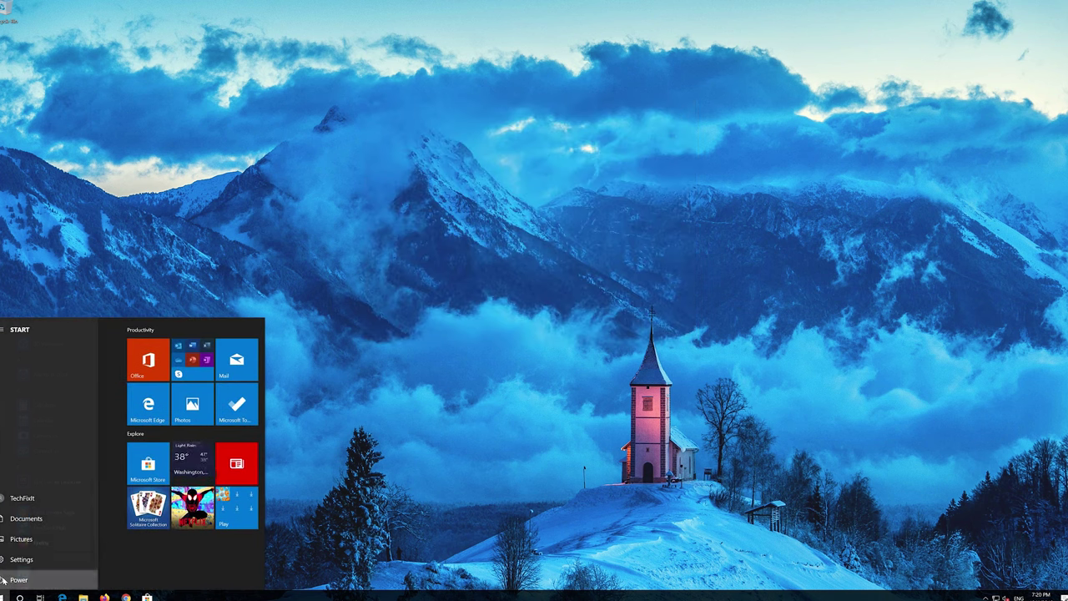